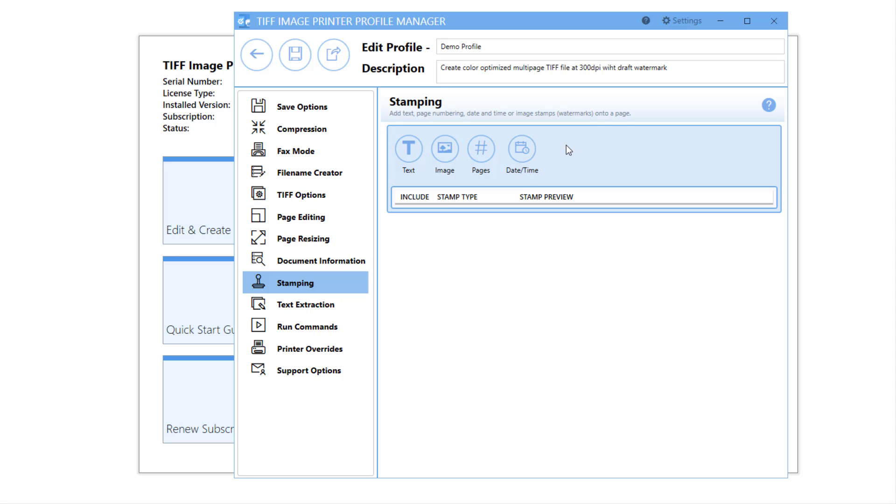
Add one stamp of each type to the Demo Profile: text, image, page numbering, and date and time.
left_click(409, 148)
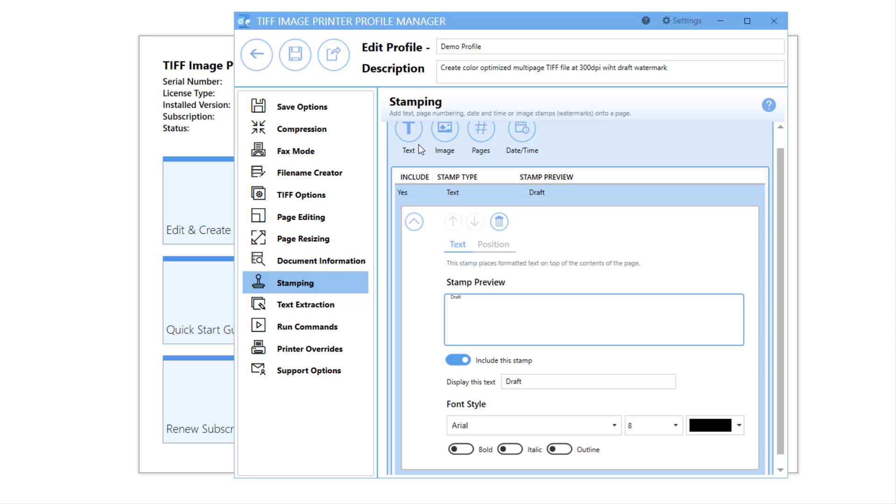
left_click(441, 133)
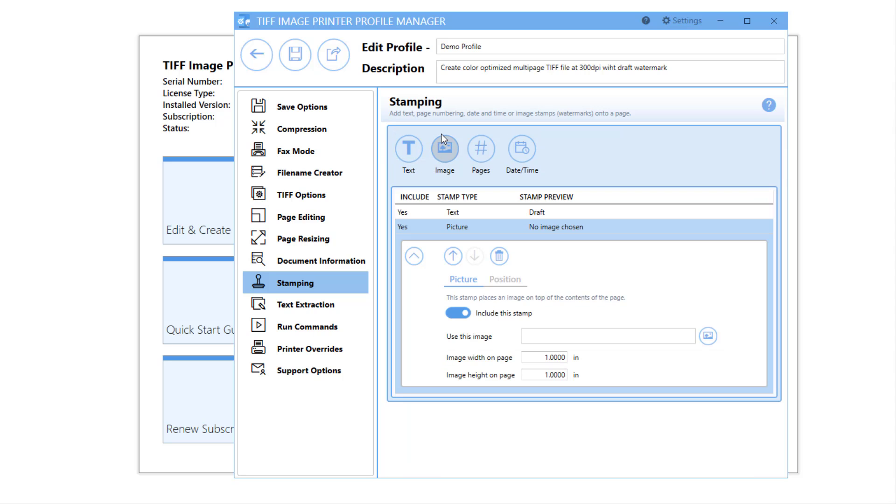
left_click(484, 147)
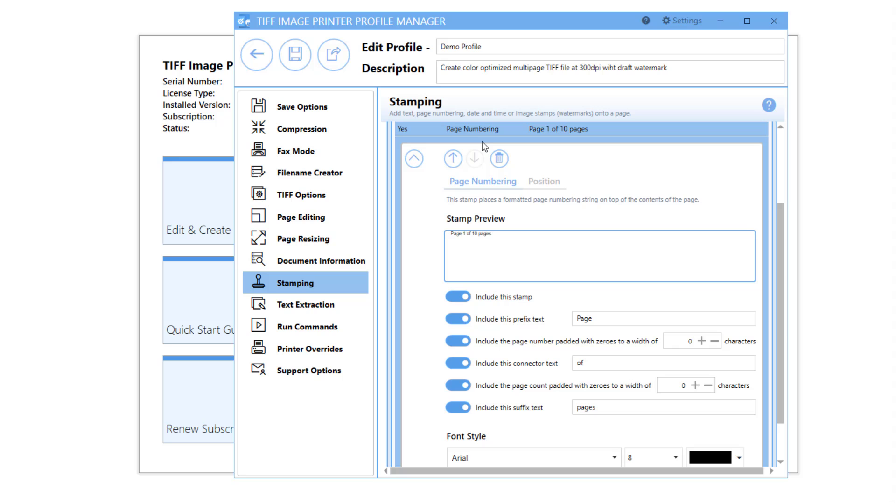
scroll(482, 142, "up", 3)
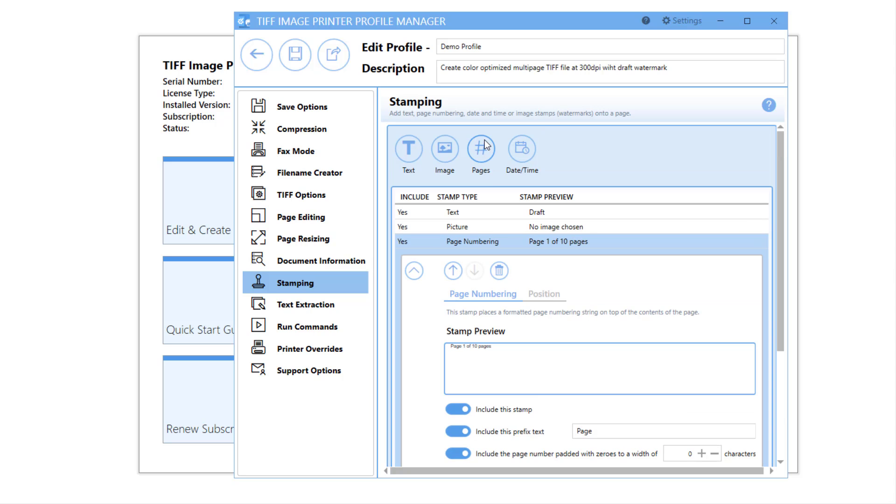
left_click(521, 148)
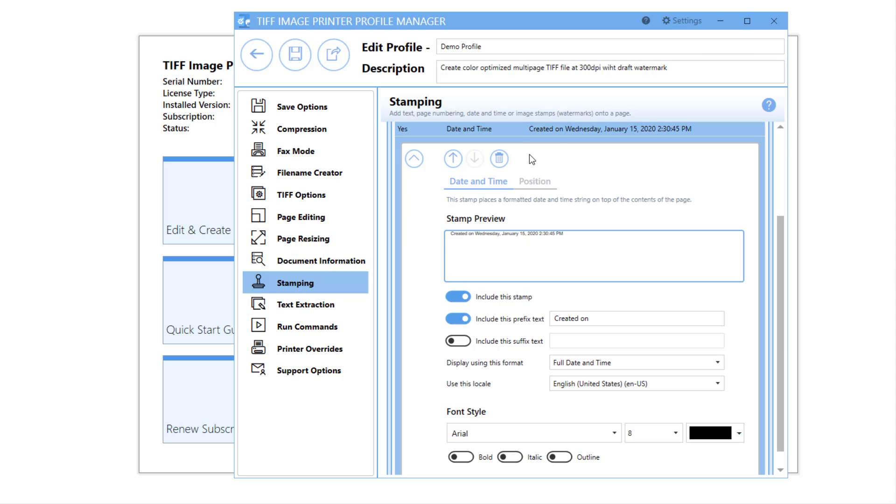
scroll(529, 154, "up", 2)
scroll(529, 157, "up", 1)
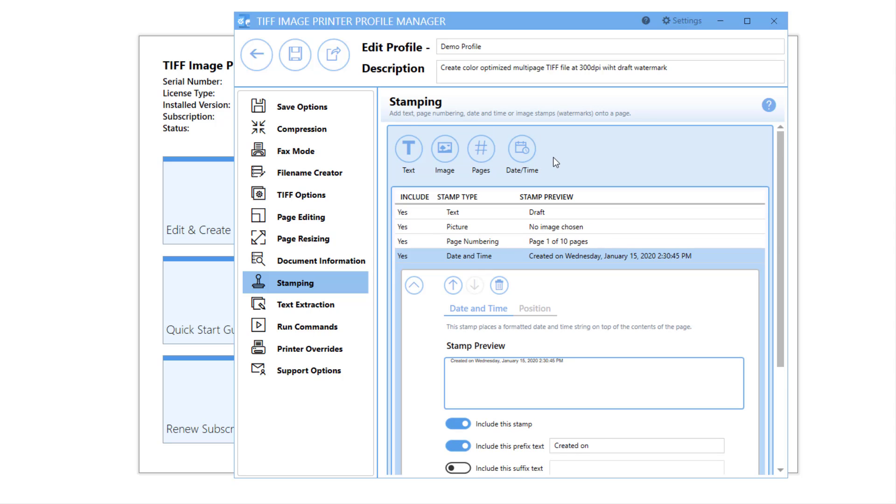
left_click(415, 155)
scroll(416, 155, "up", 2)
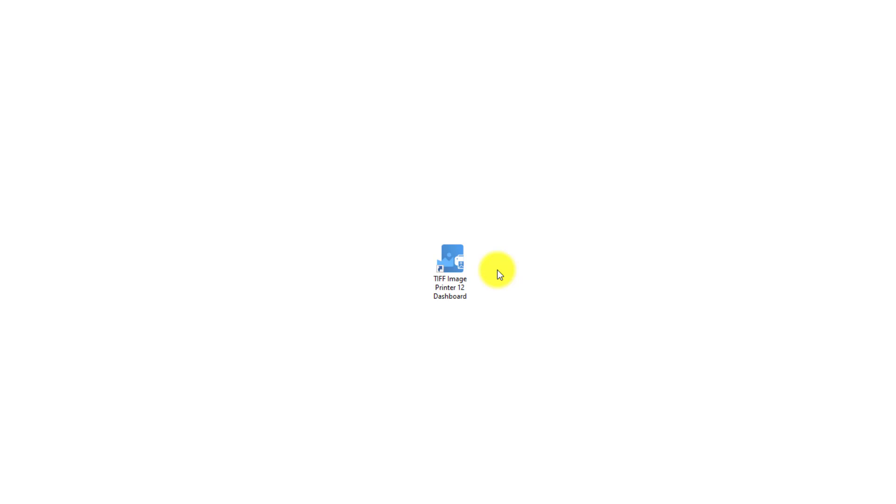
Open the profile manager from the TIFF Image Printer 12 Dashboard and duplicate the Color Optimized TIFF profile.
left_click(467, 268)
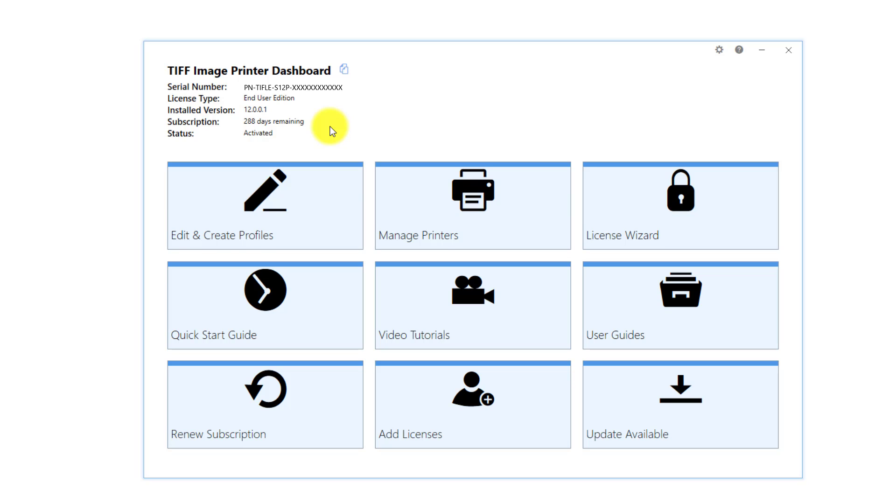
left_click(315, 185)
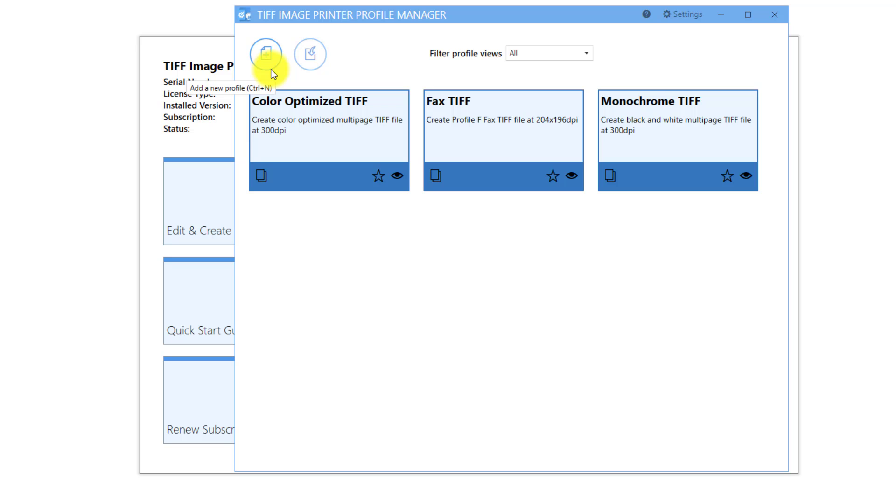
left_click(260, 177)
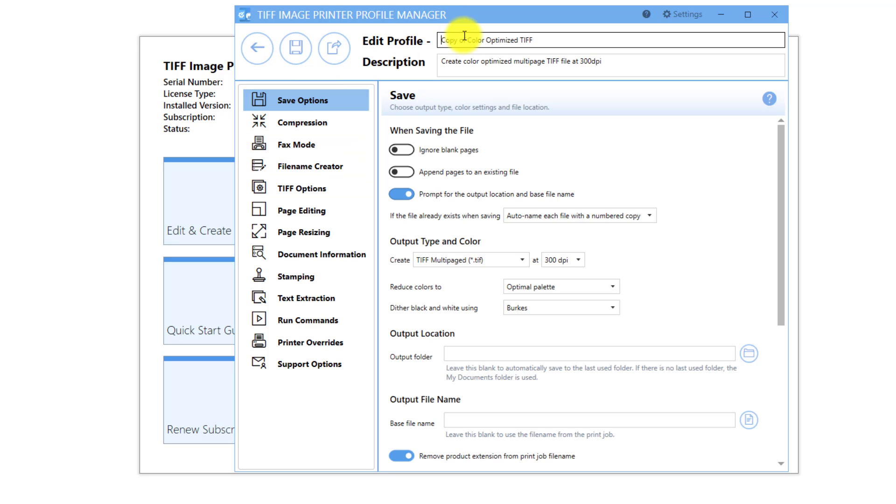
Rename the copied profile as "Color Optimized TIFF - with Draft Watermark".
left_click_drag(466, 40, 413, 37)
key("BackSpace")
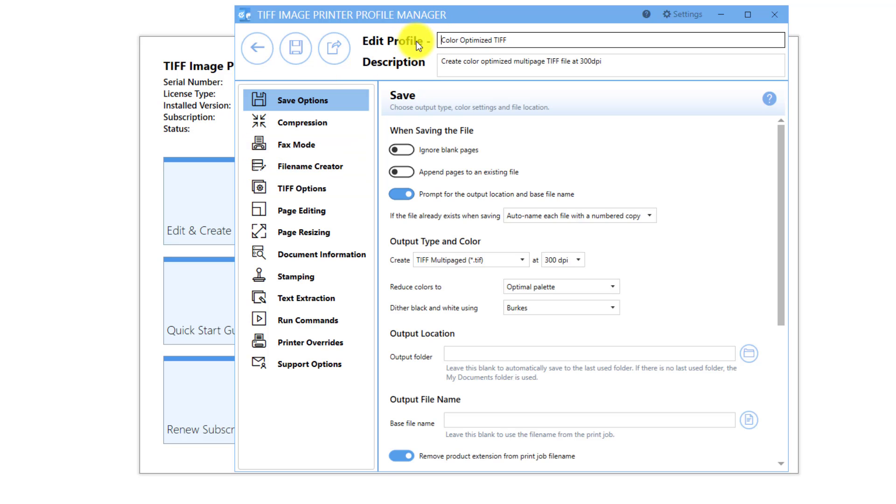
left_click(516, 41)
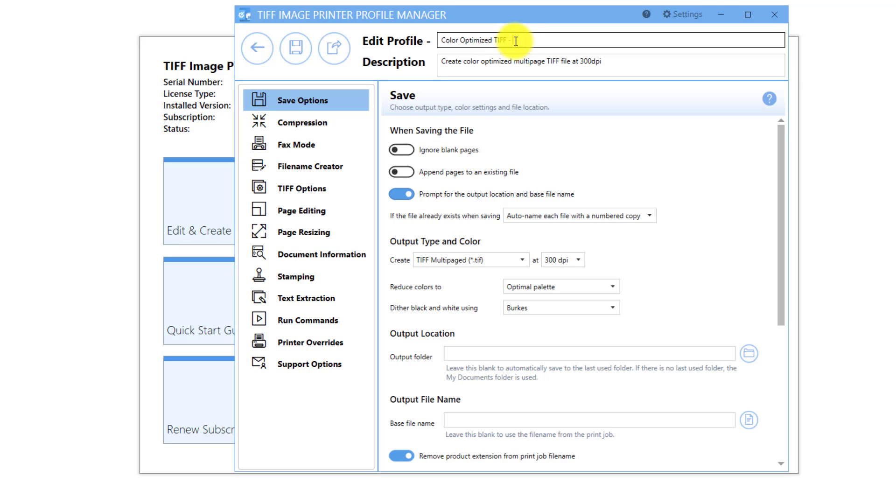
type("- With Draft Watermark")
Extend the profile description to "Create color optimized multipage TIFF file at 300dpi with draft watermark".
left_click(614, 60)
type("w")
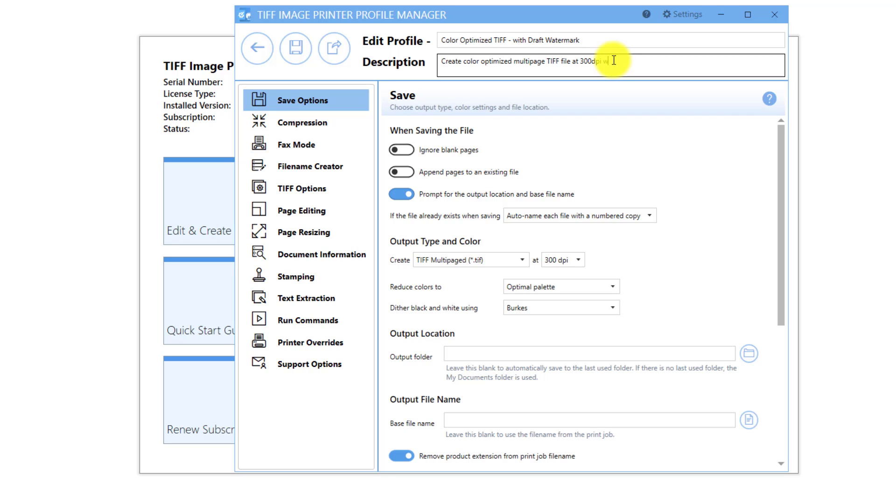
type("ith draft watermark")
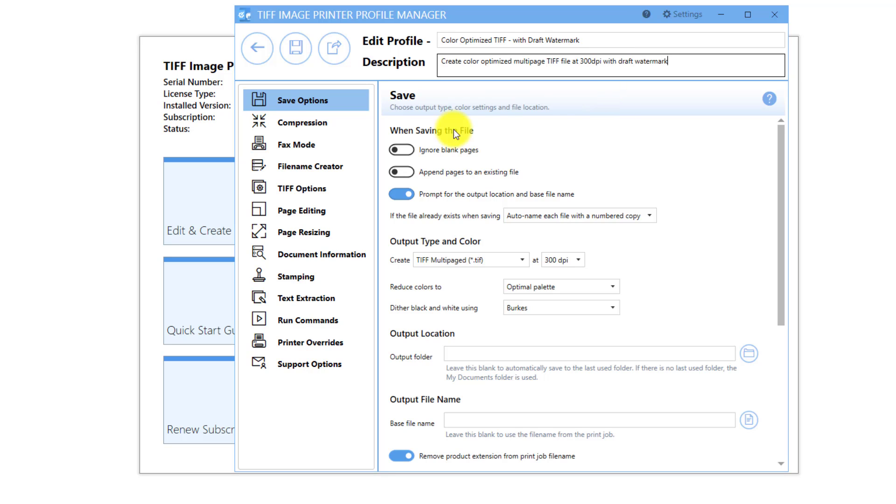
Add a text stamp to the profile, keeping "Draft" as its displayed text.
left_click(333, 279)
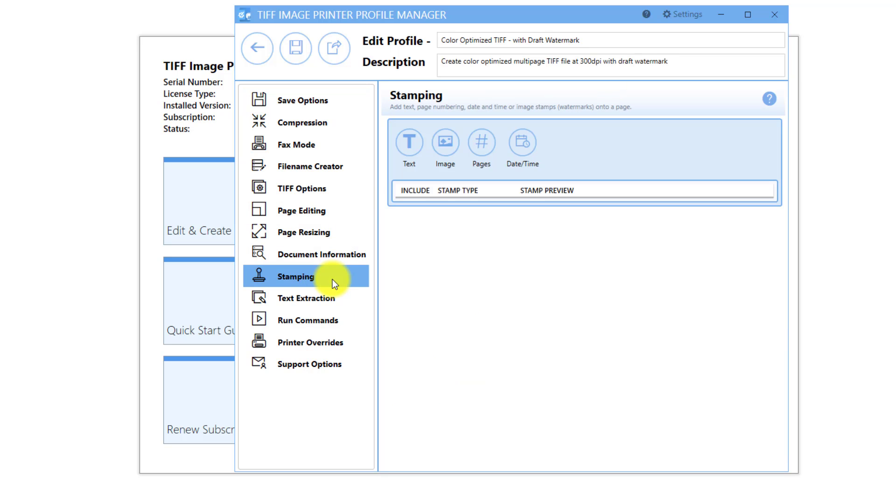
left_click(416, 152)
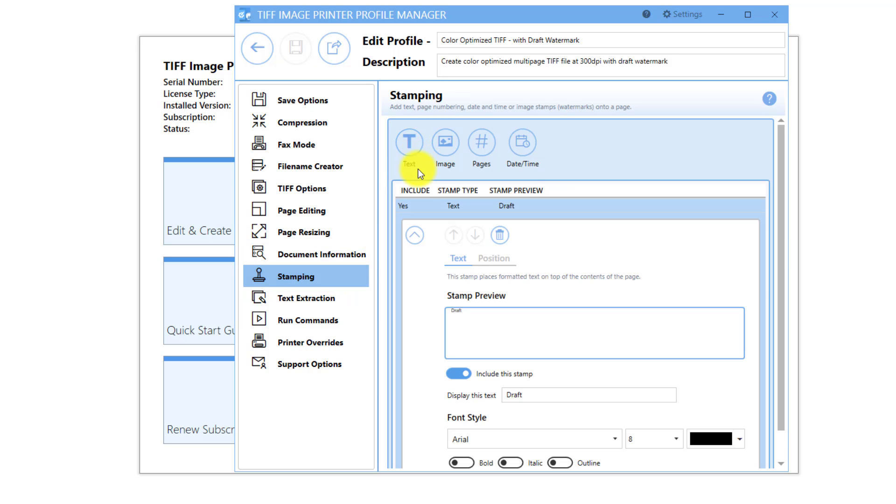
left_click(426, 204)
left_click(531, 394)
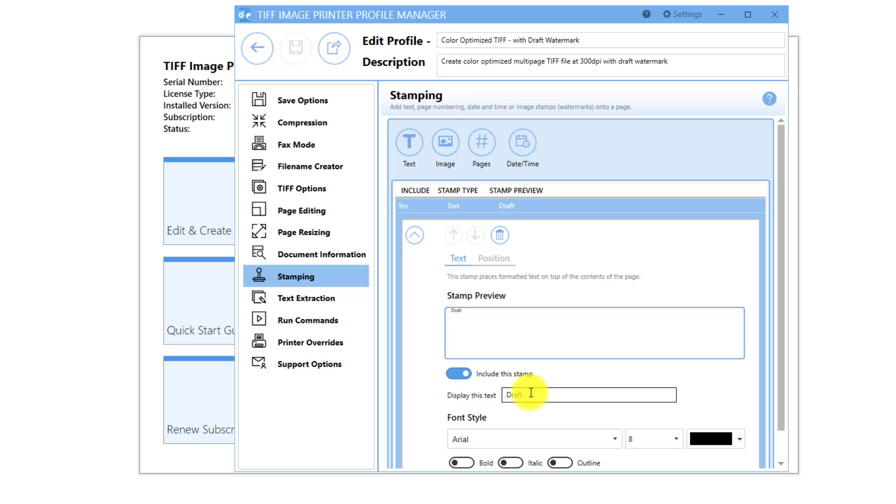
Set the Draft stamp's font size to 72 and turn on the outline style.
scroll(531, 393, "down", 1)
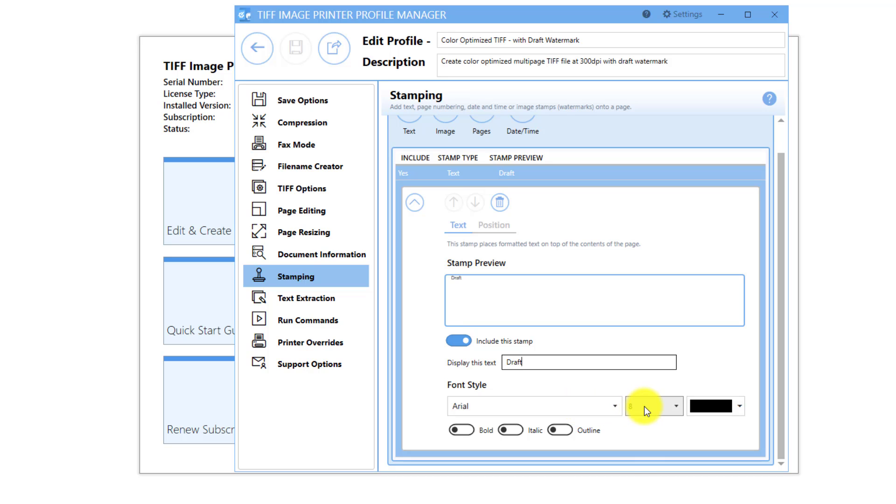
left_click(674, 408)
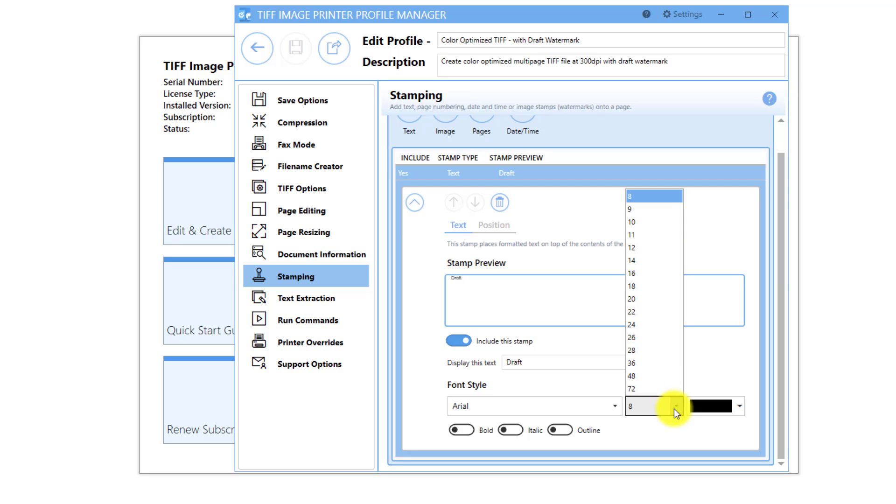
left_click(653, 389)
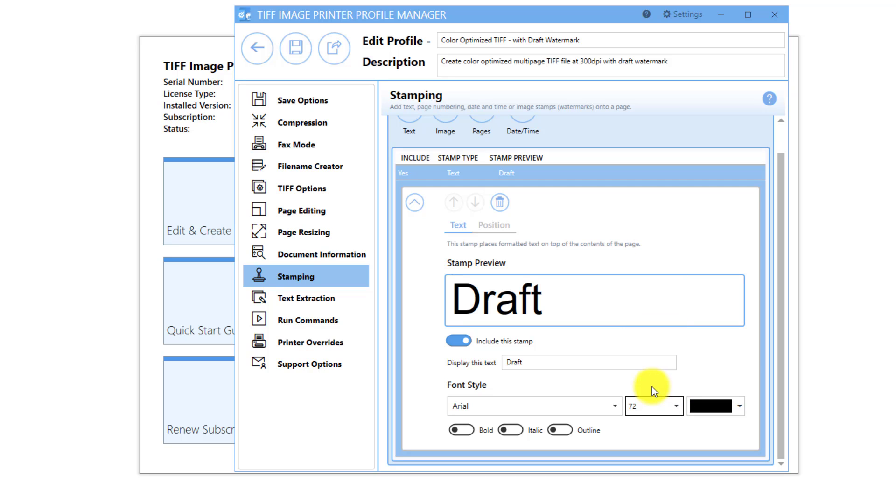
left_click(561, 430)
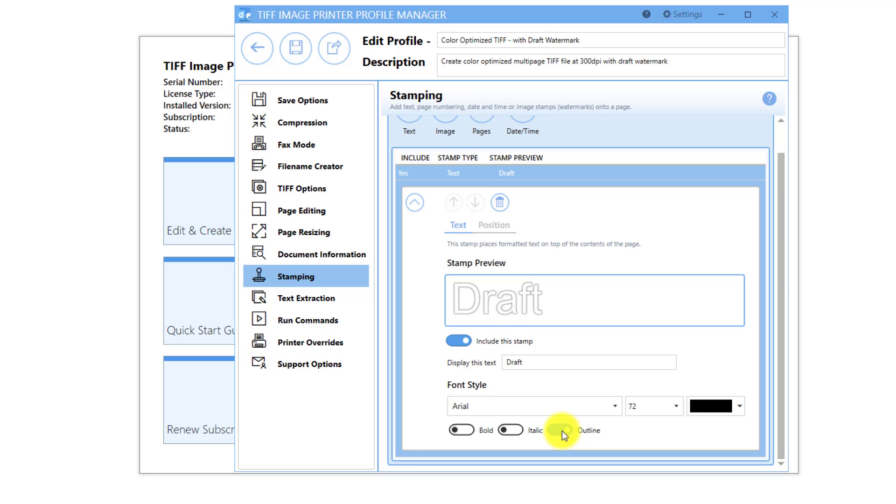
Rotate the Draft stamp to 45° with All Pages kept, then save the profile and return to the profile list.
left_click(492, 227)
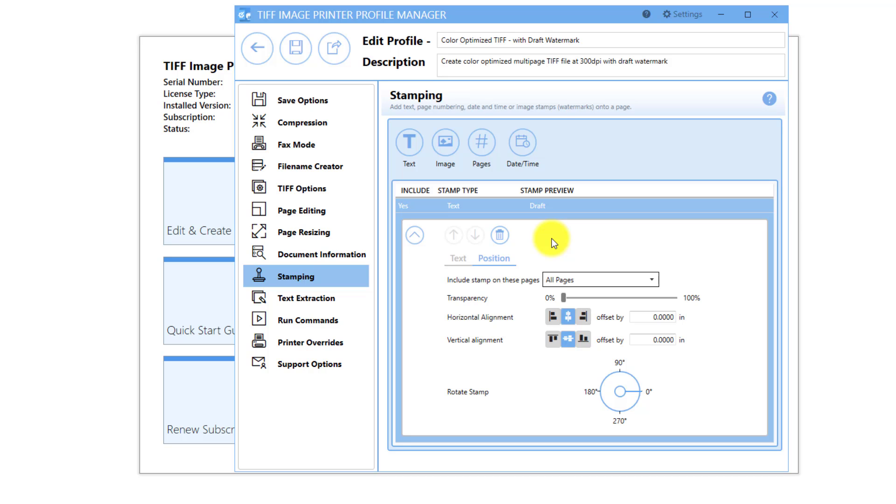
left_click(602, 279)
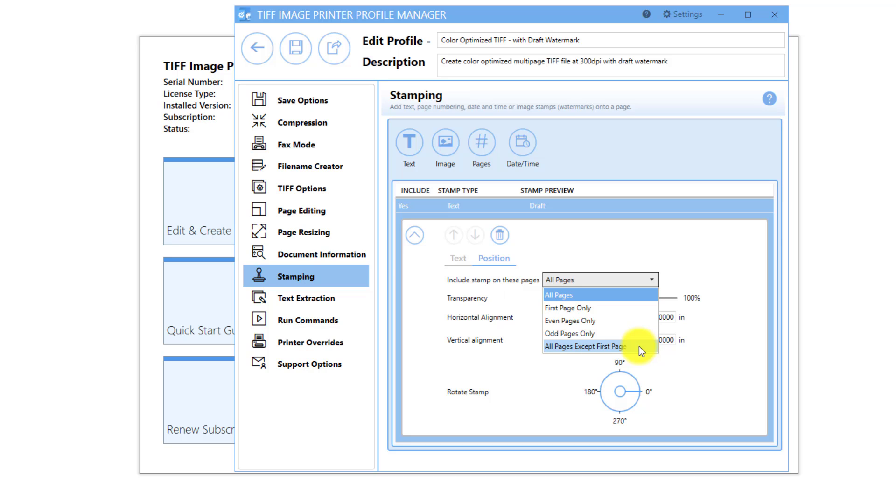
left_click(736, 335)
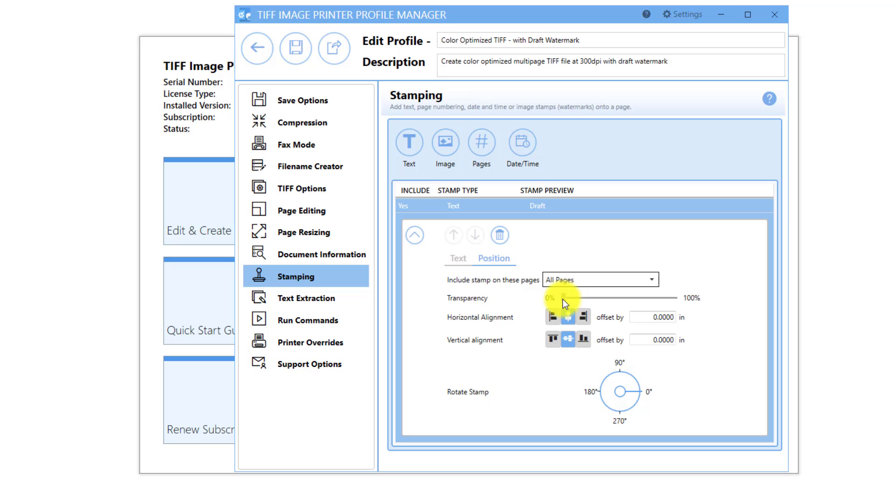
left_click_drag(562, 299, 564, 298)
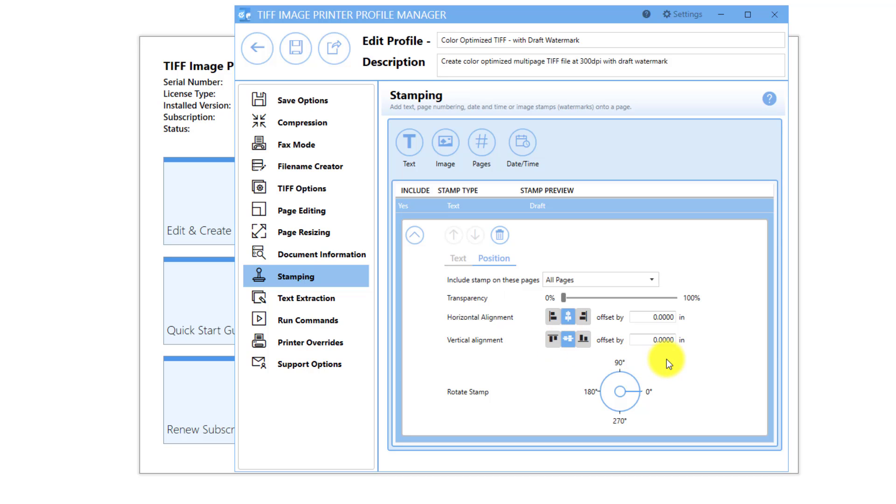
left_click(628, 385)
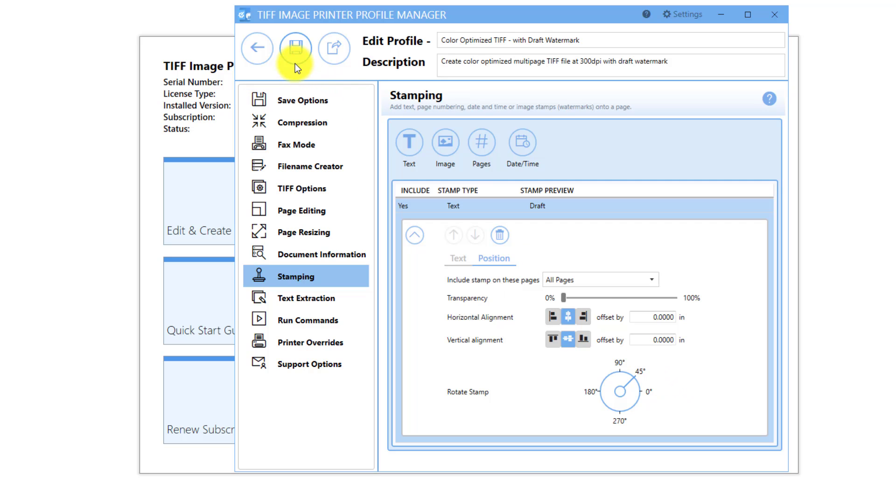
left_click(257, 49)
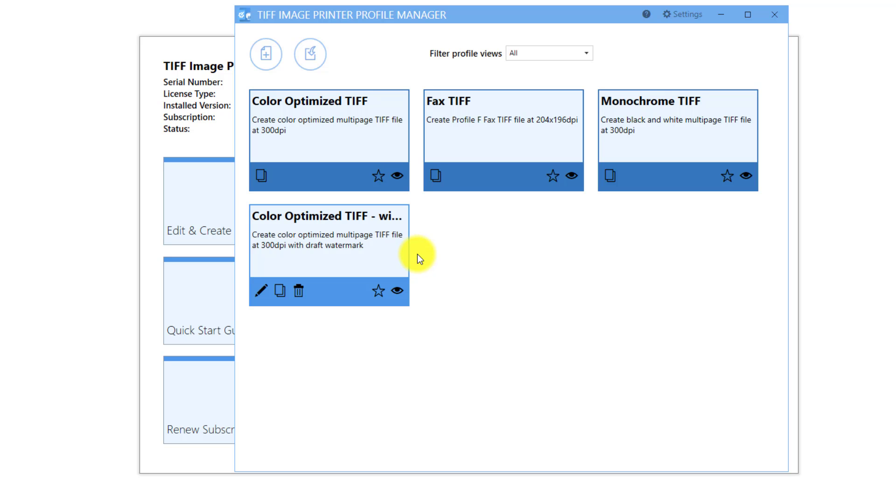
Duplicate the Color Optimized TIFF profile and name the copy "Color Optimized TIFF - with Logo Watermark".
left_click(262, 177)
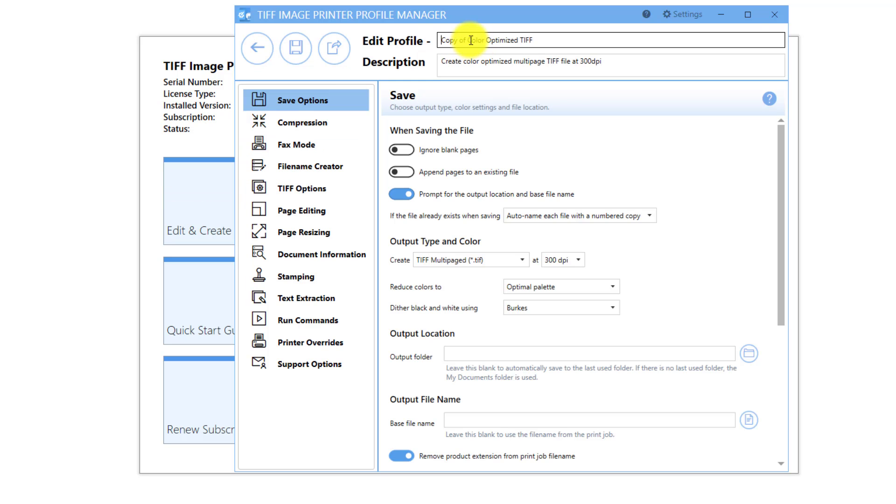
left_click_drag(468, 40, 438, 41)
key("BackSpace")
type("- ")
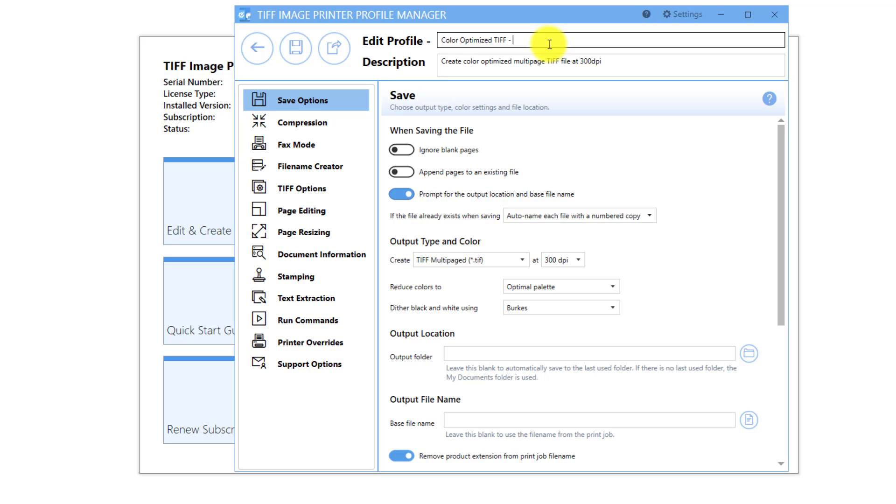
type("with Logo Watermark")
Extend the new profile's description to "Create color optimized multipage TIFF file at 300dpi with logo watermark".
left_click(610, 61)
type("w")
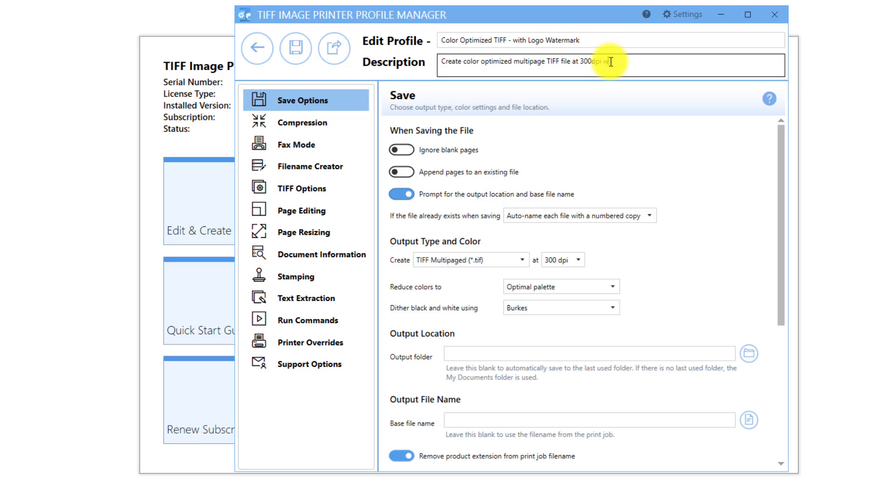
type("ith logo watermark")
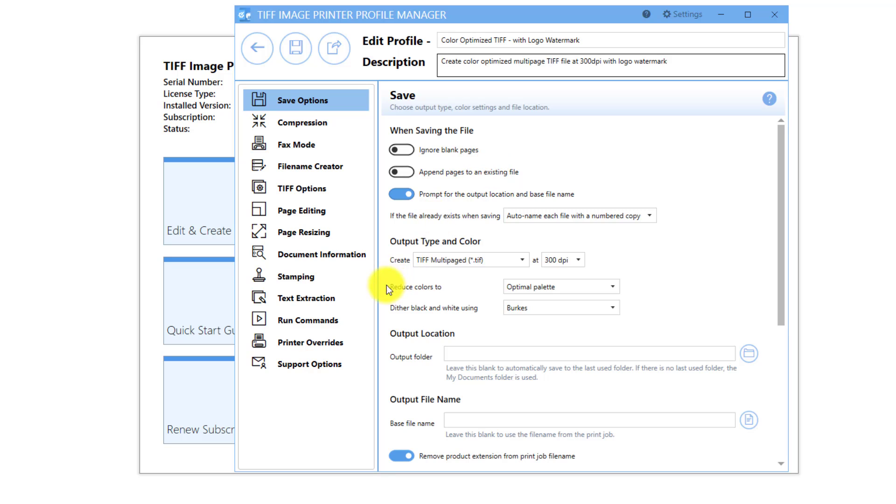
Add an image stamp to the logo profile using the file C:\DEMO\peernet_final_logo.png.
left_click(360, 280)
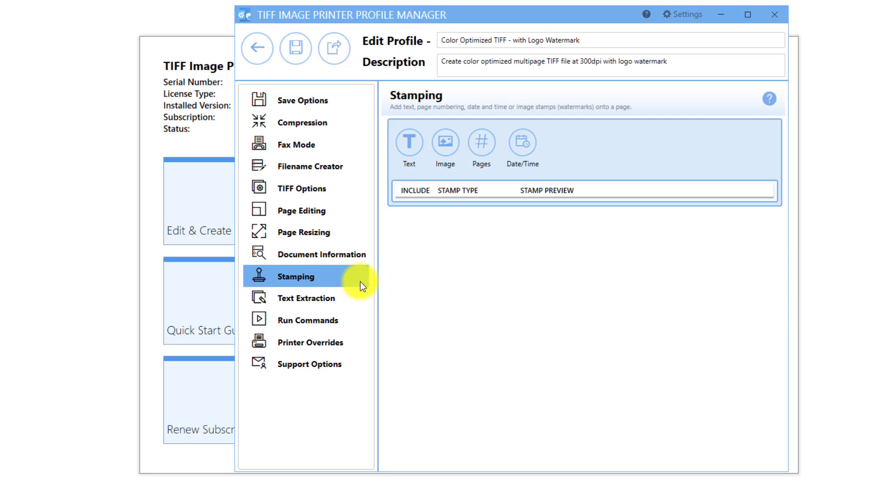
left_click(453, 150)
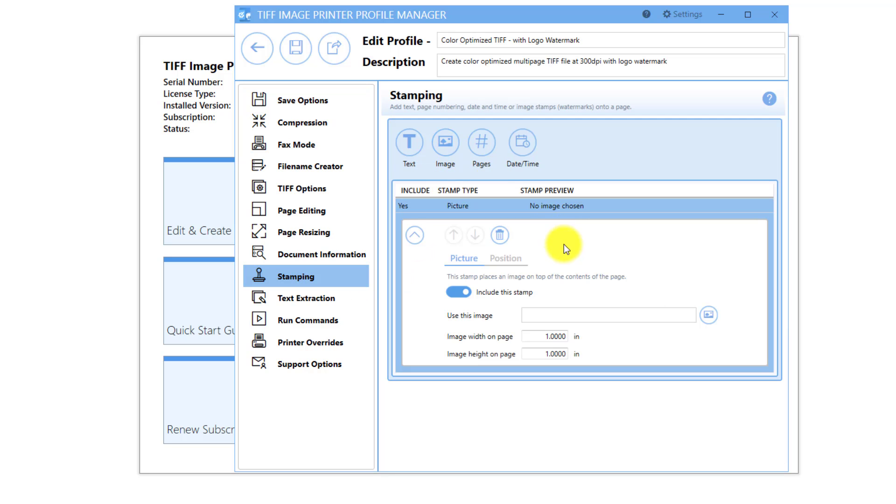
left_click(709, 316)
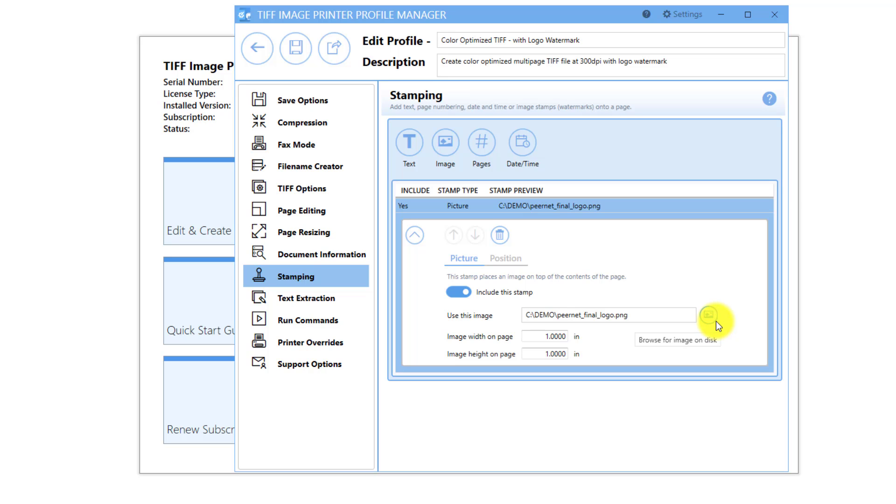
Set the logo stamp's image width on page to 6.5104 in and its height to 1.1041 in.
left_click_drag(546, 336, 573, 340)
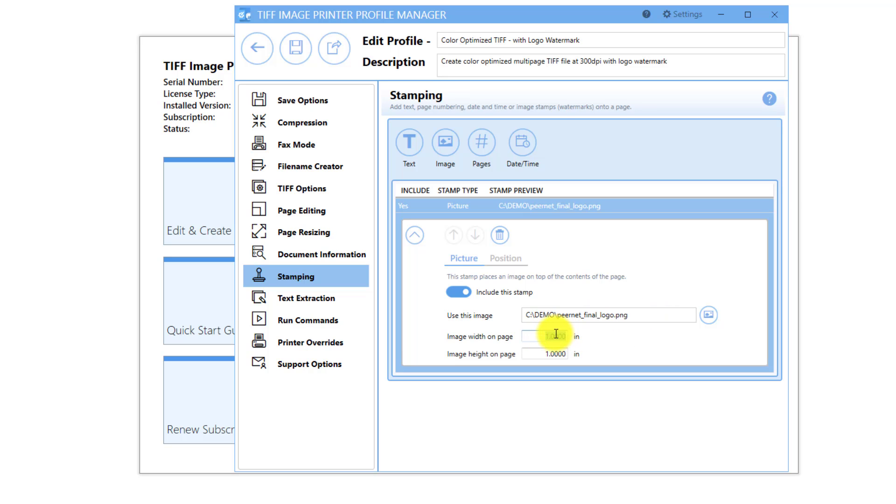
type("6.5104")
left_click_drag(540, 354, 576, 353)
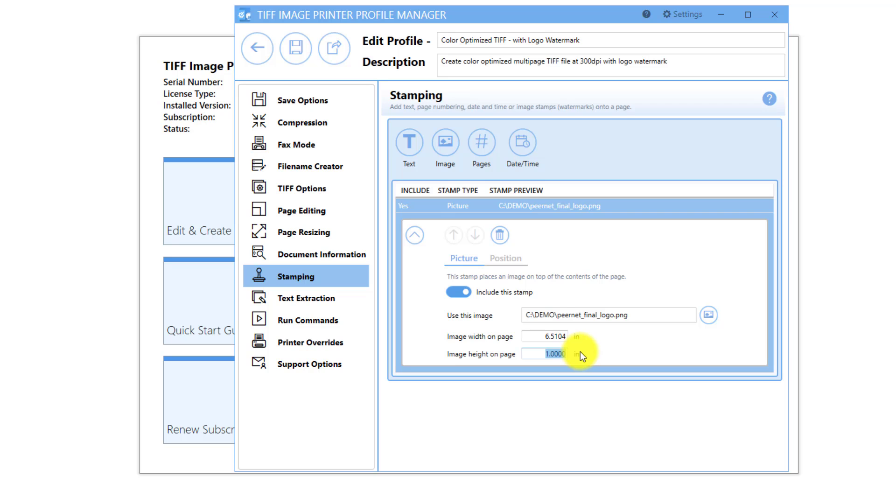
type("1.1041")
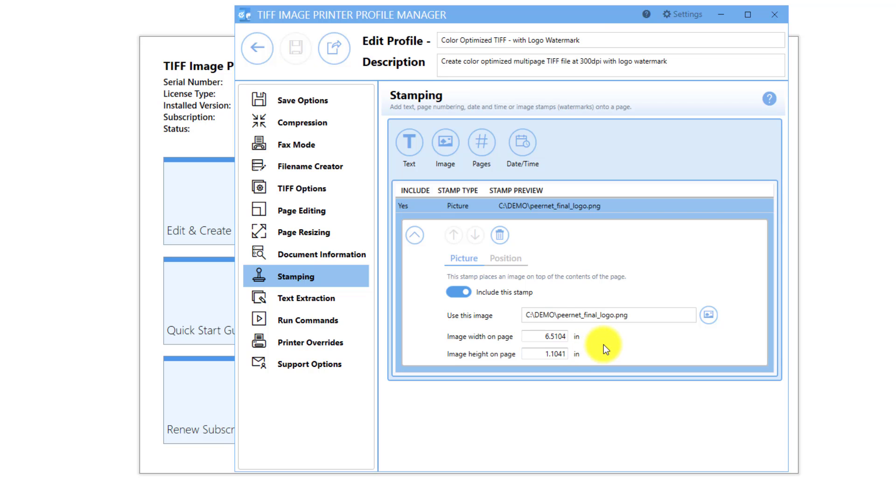
Set the logo stamp's transparency to about 50% with All Pages kept, then save the profile and close the profile manager.
left_click(495, 257)
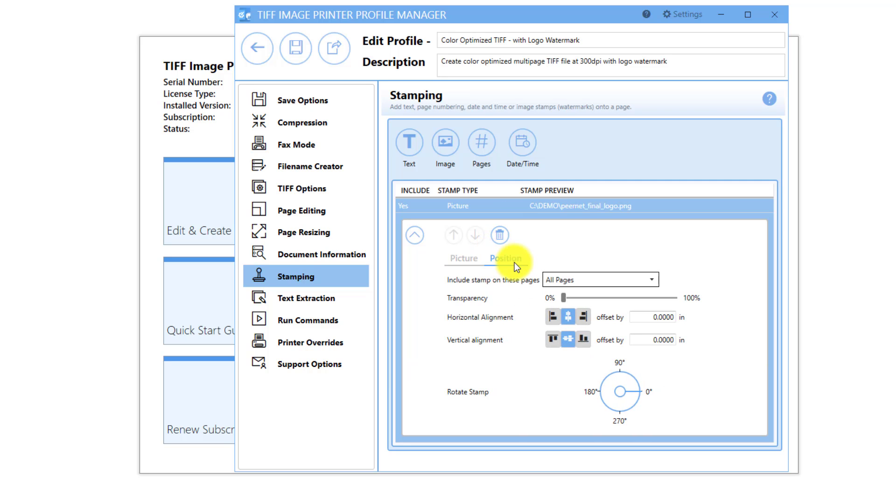
left_click(592, 279)
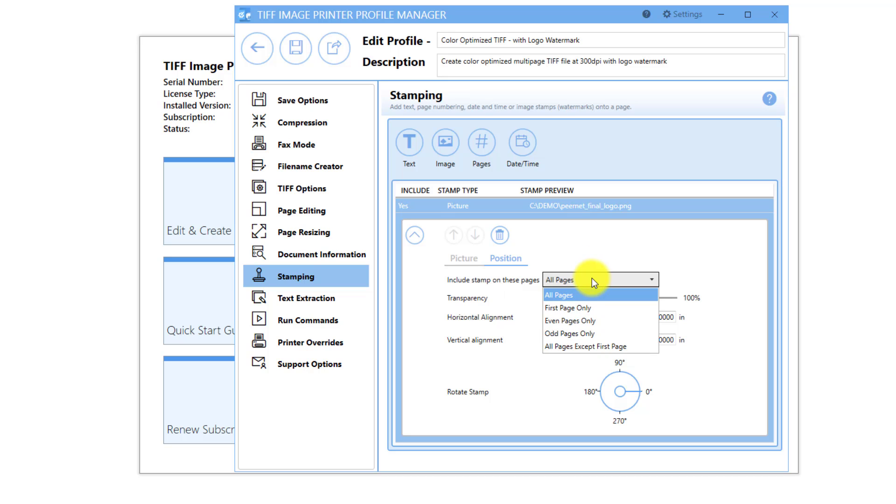
left_click(595, 259)
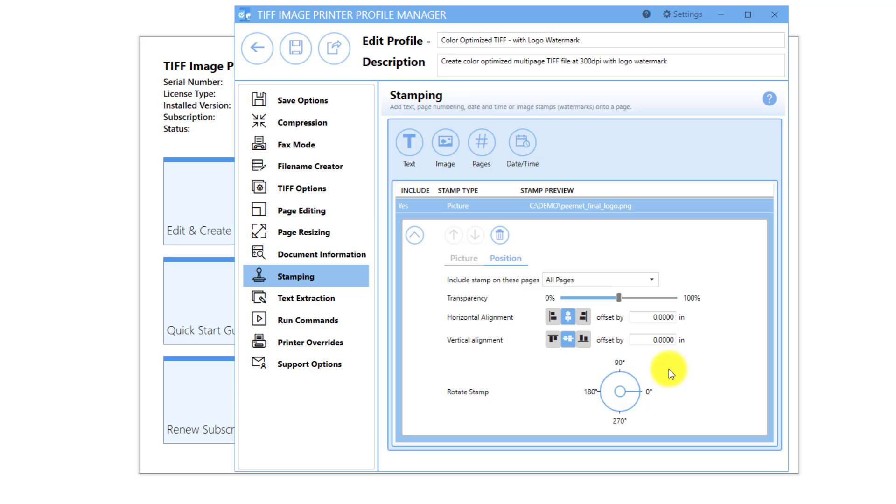
left_click(295, 58)
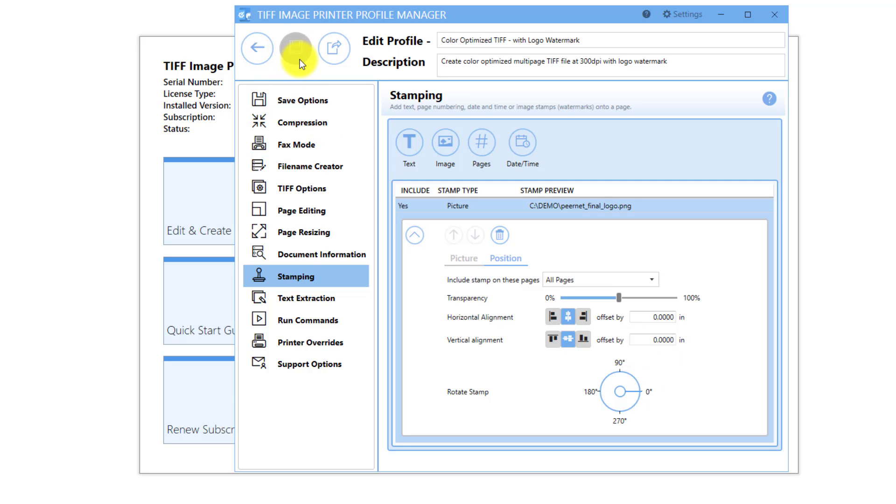
left_click(265, 59)
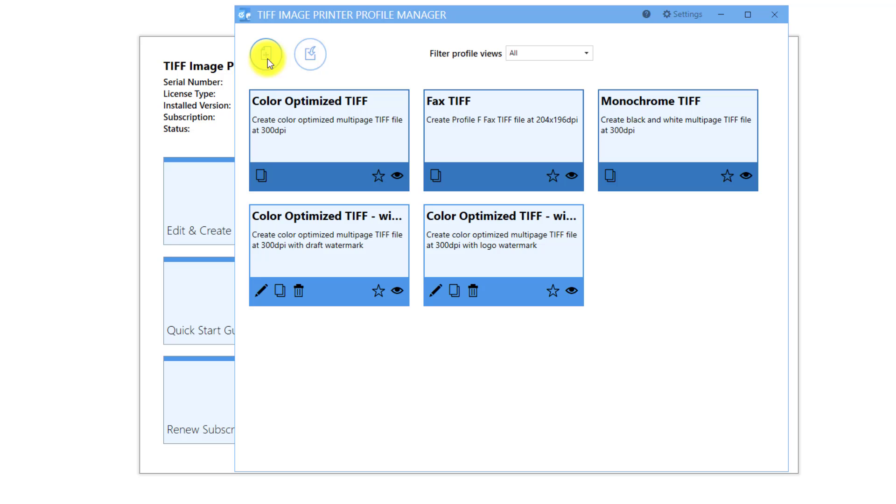
left_click(773, 18)
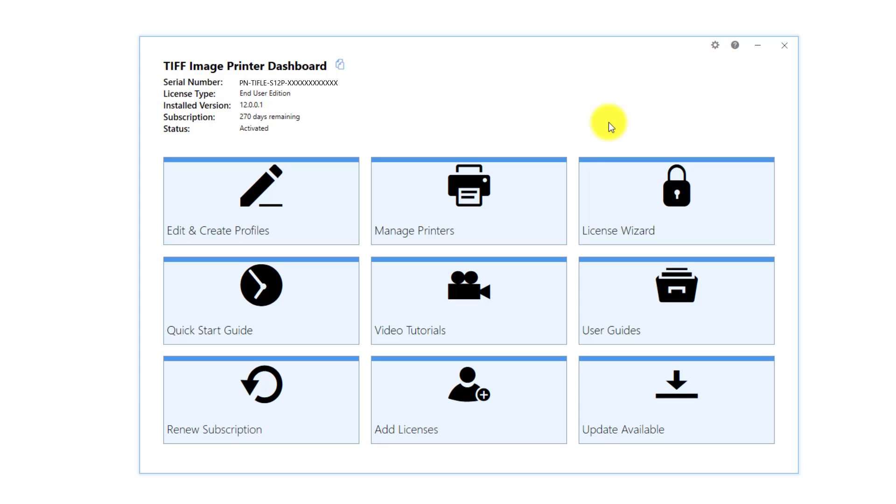
In printer management, assign the profile "Color Optimized TIFF - with Draft Watermark" to TIFF Image Printer 12.
left_click(534, 184)
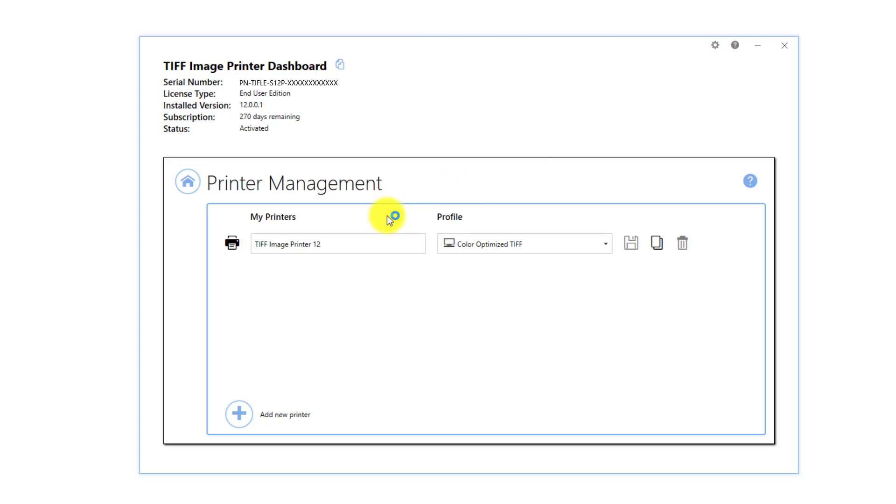
left_click(589, 243)
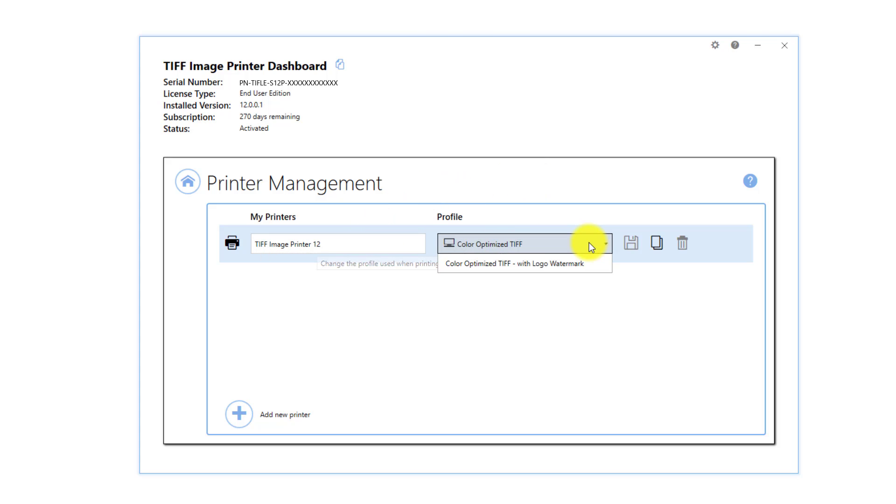
left_click(585, 313)
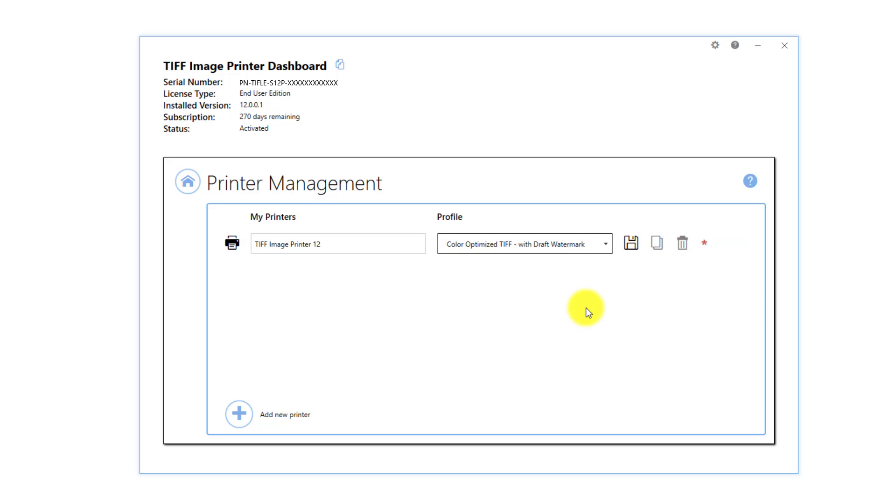
Rename the printer "TIFF Image Printer 12 - with Draft Watermark" and save its changes.
left_click(372, 240)
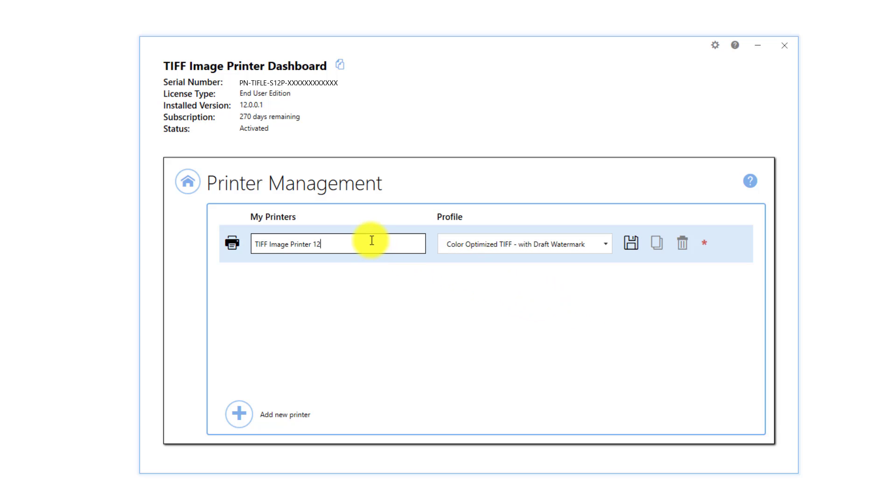
type("- with Draft Watermark")
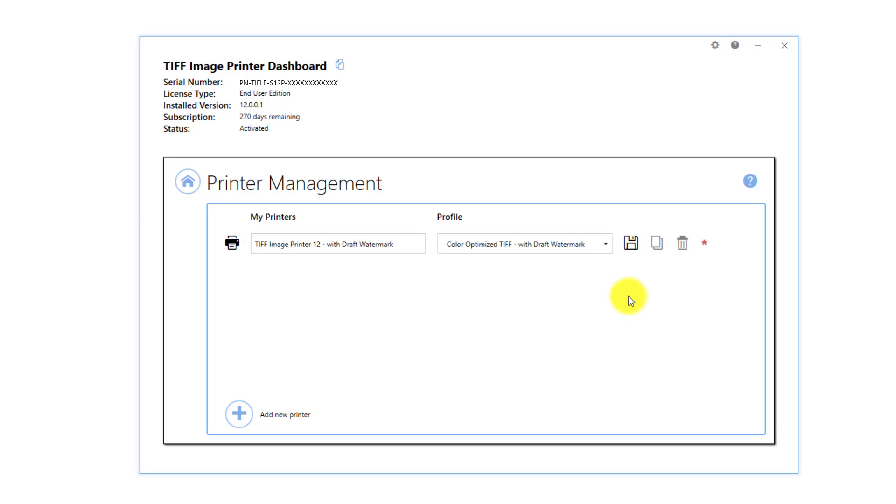
left_click(634, 248)
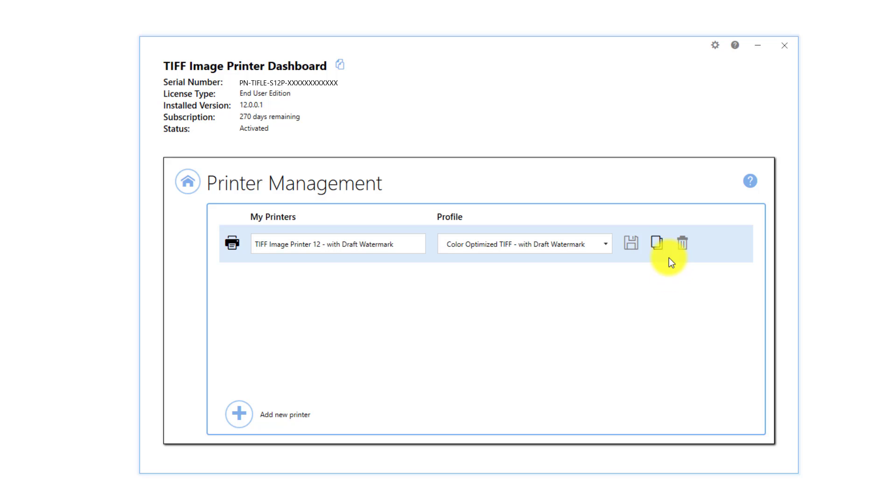
Duplicate the draft watermark printer and assign the copy the profile "Color Optimized TIFF - with Logo Watermark".
left_click(656, 244)
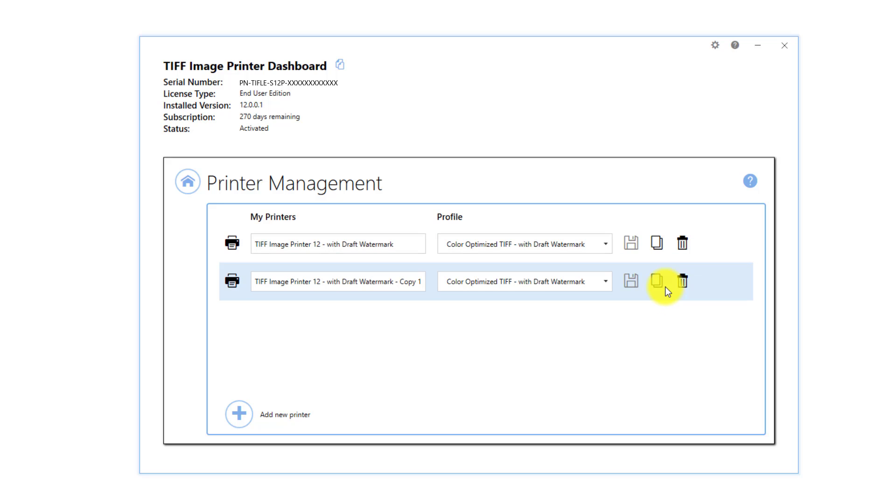
left_click(603, 286)
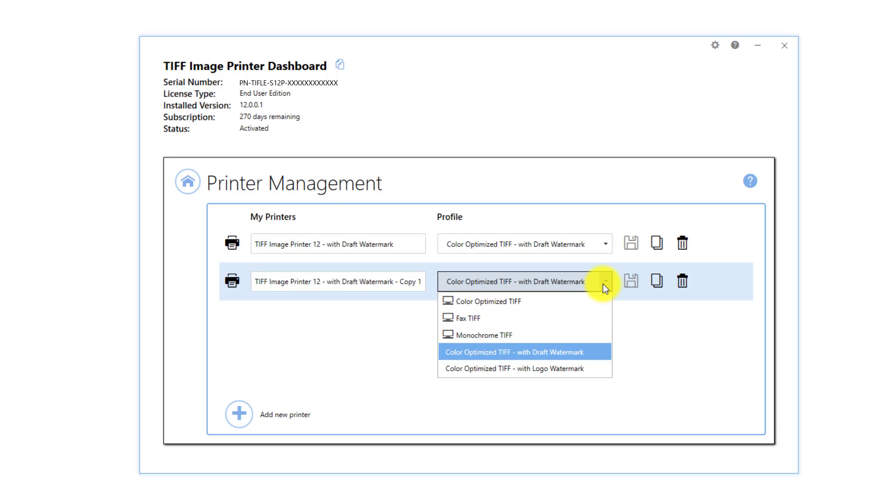
left_click(593, 372)
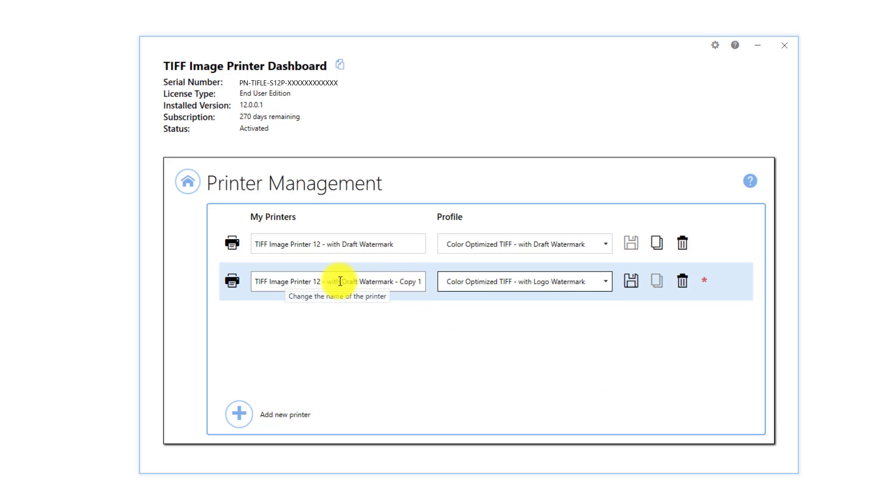
Rename the copied printer "TIFF Image Printer 12 - with Logo Watermark", save it and close the dashboard.
left_click_drag(343, 282, 425, 286)
type("Log")
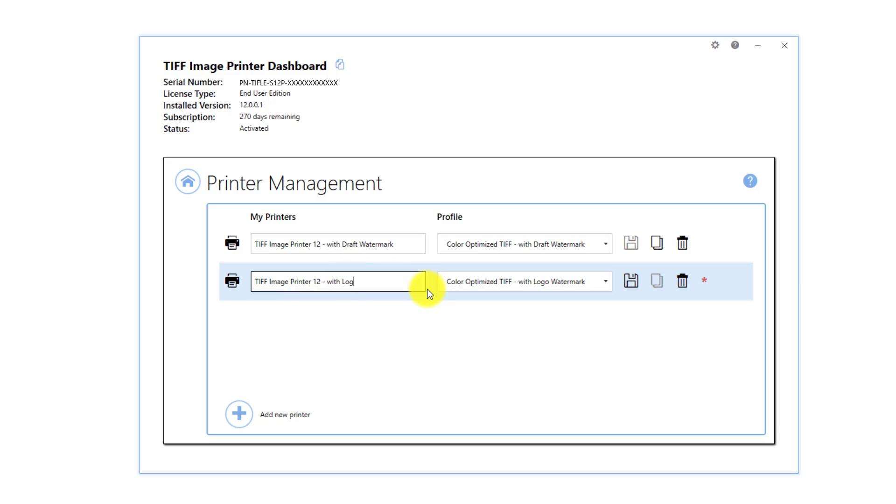
type("o Watermark")
left_click(631, 283)
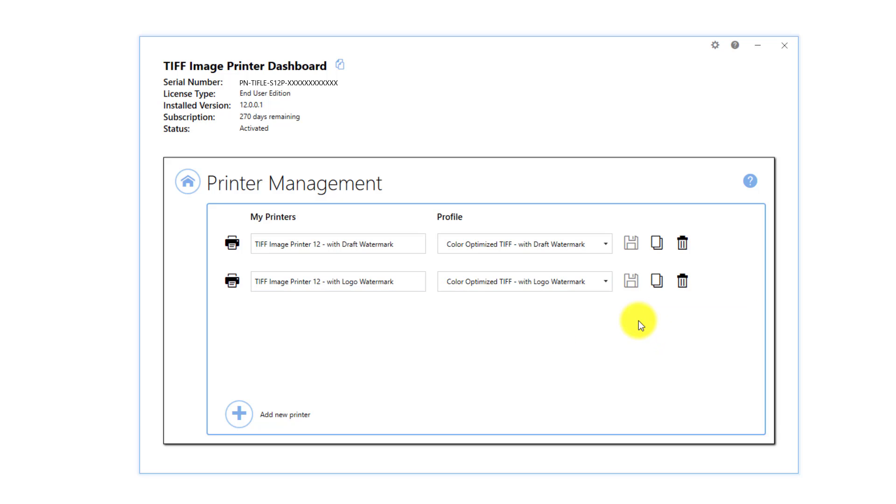
left_click(186, 191)
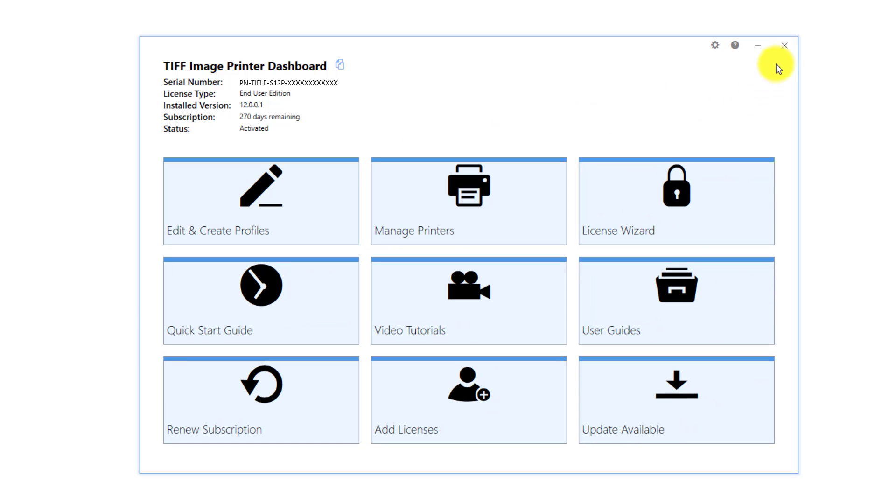
left_click(784, 46)
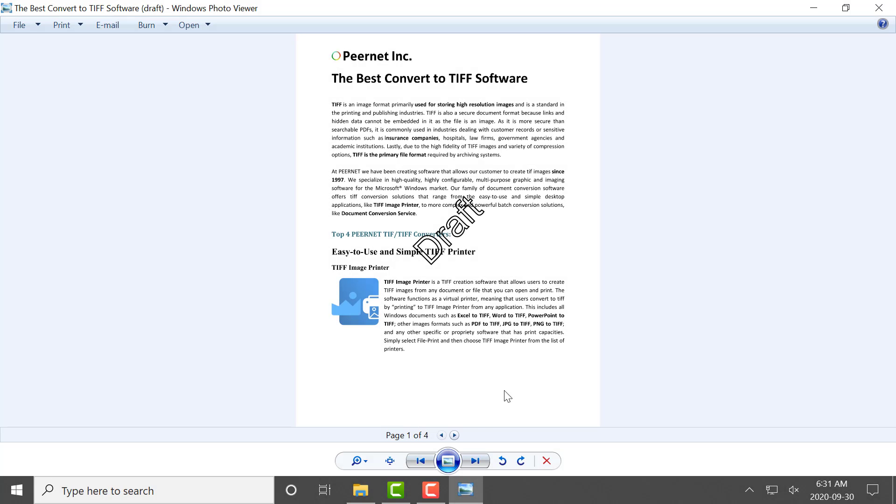
Page through the draft version of the TIFF in Windows Photo Viewer to check the Draft watermark on each page.
left_click(455, 435)
left_click(455, 435)
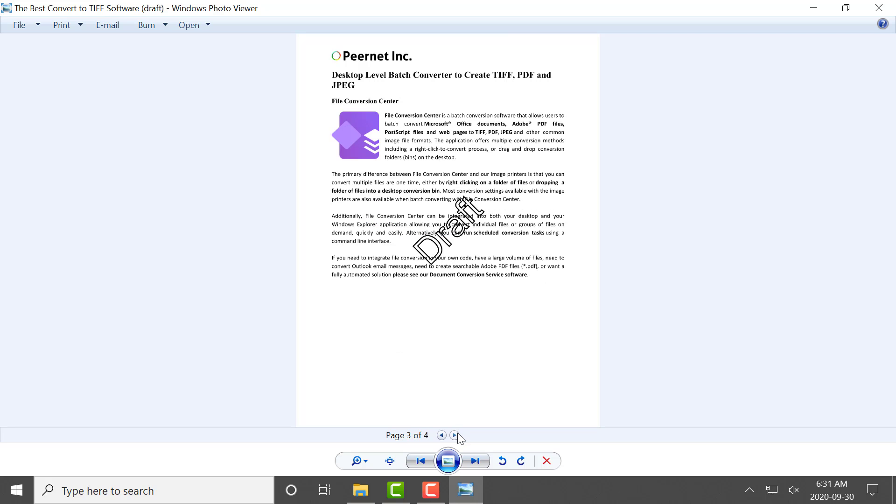
left_click(455, 435)
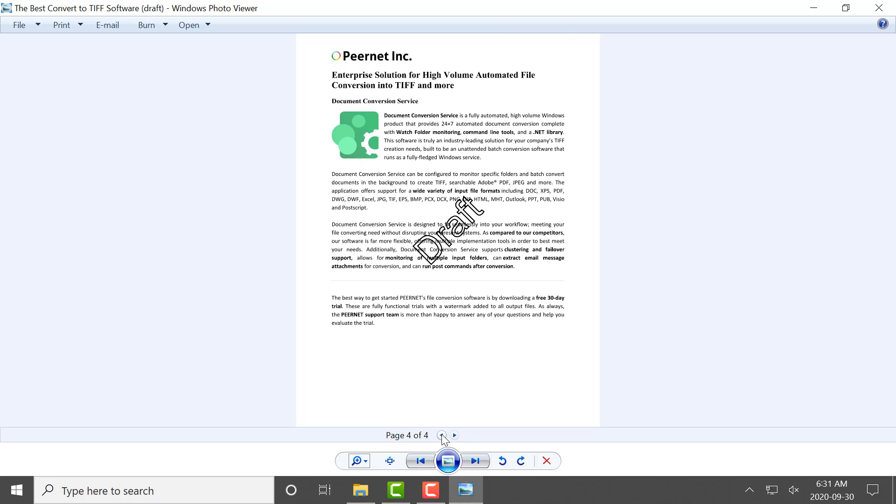
double_click(441, 435)
left_click(441, 435)
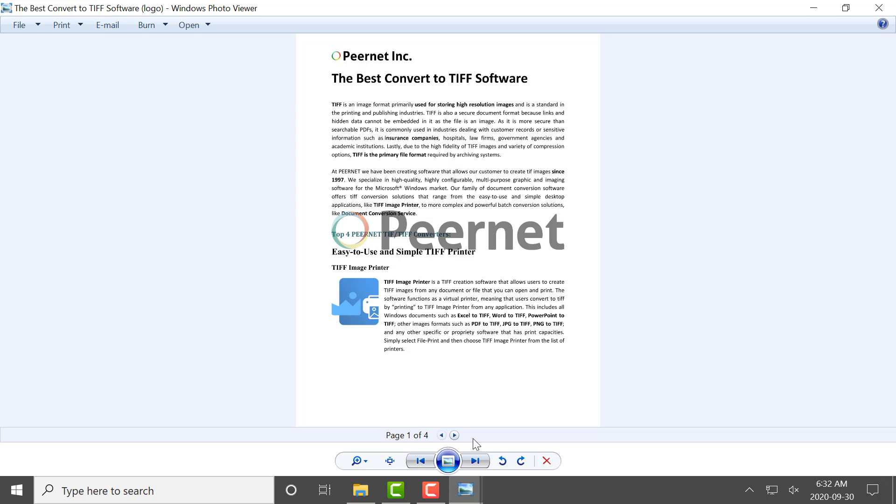
Page through the logo version of the TIFF to check the logo watermark on each page.
left_click(455, 435)
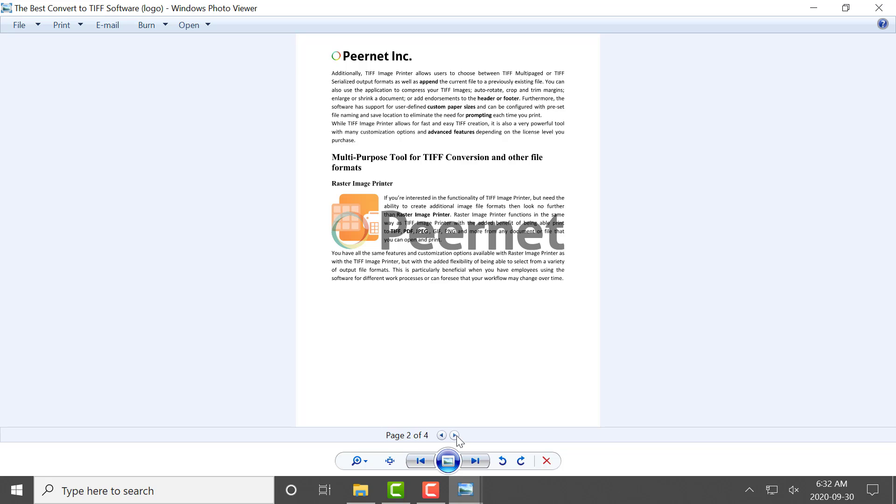
left_click(454, 436)
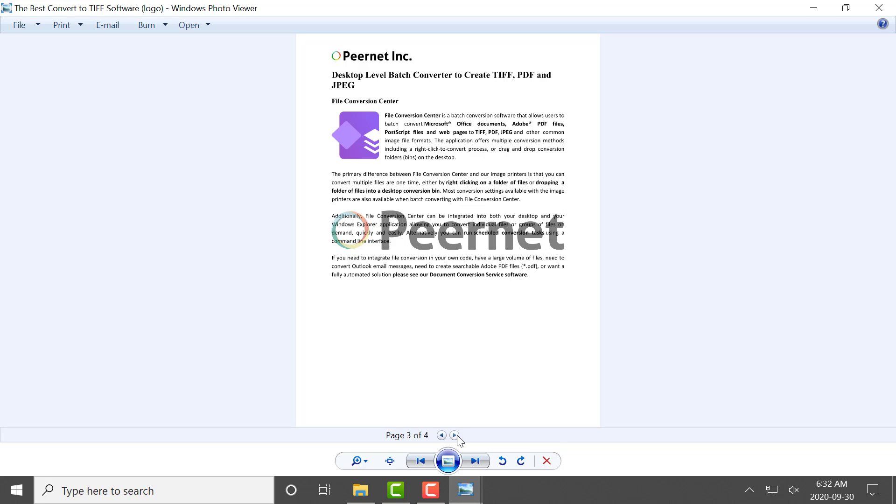
left_click(456, 436)
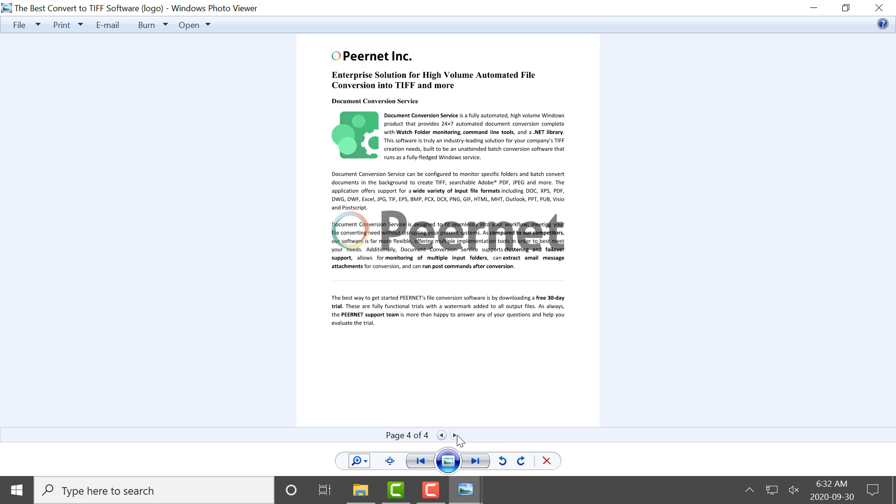